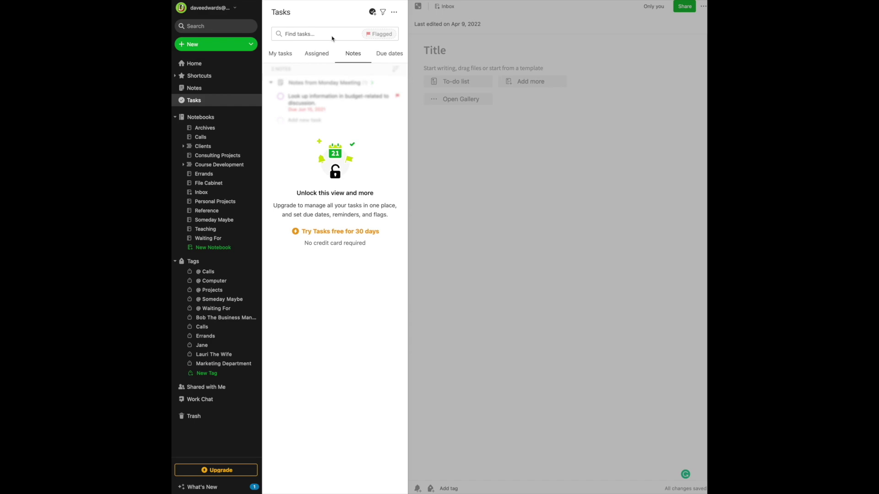
Return from the Tasks view to the Home dashboard
left_click(194, 64)
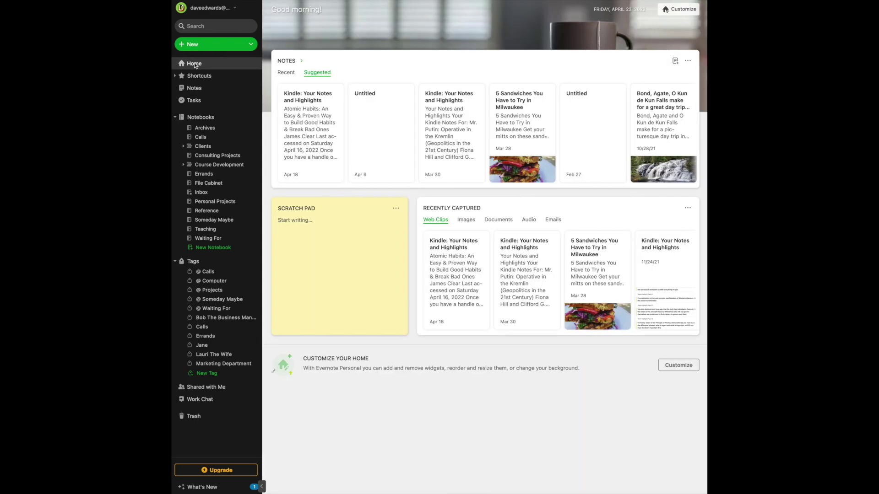
Open the empty Calls notebook and start a new note in it
left_click(210, 137)
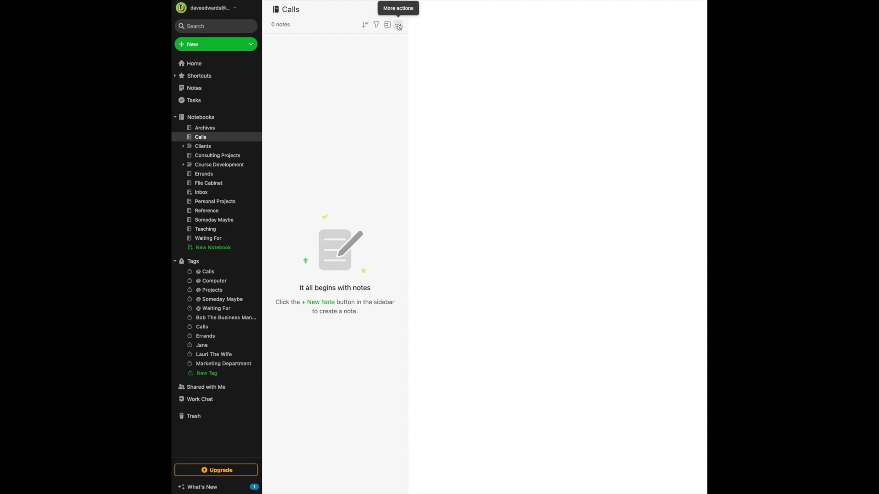
key("ctrl+n")
Title the note as a reminder to call a contact about the proposal, with a phone number in the body
type("Call")
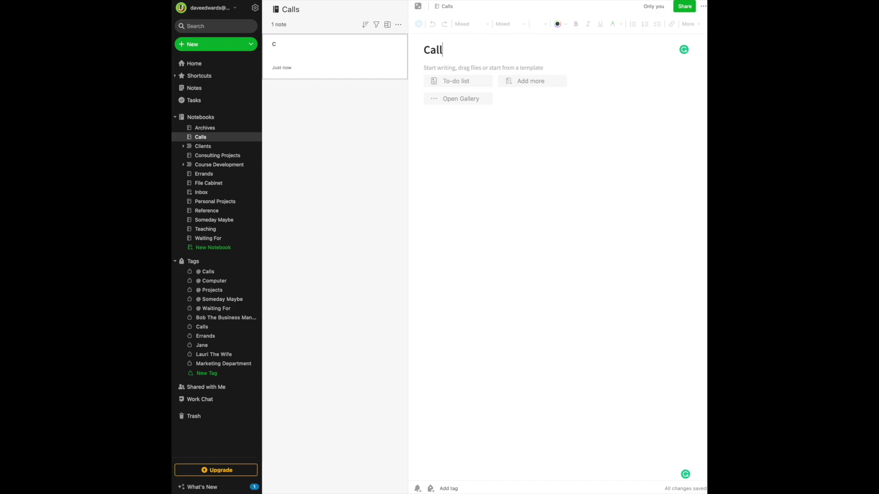
type(" Bob re Proposal")
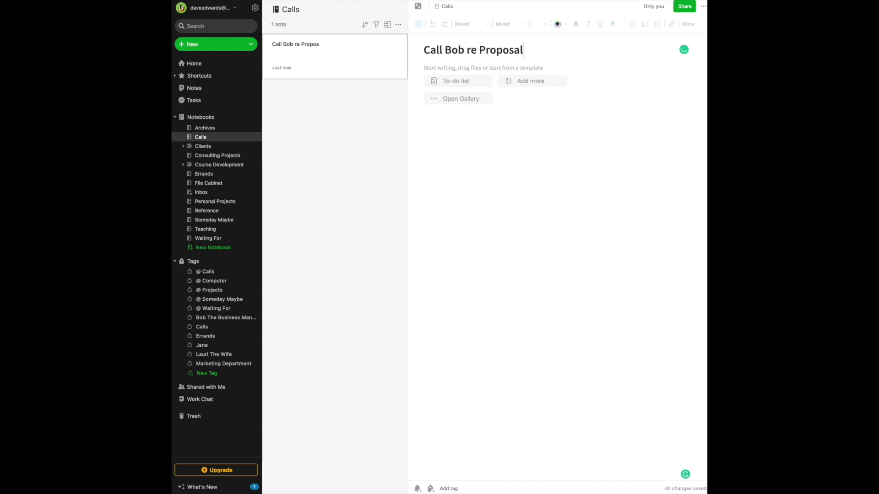
left_click(421, 69)
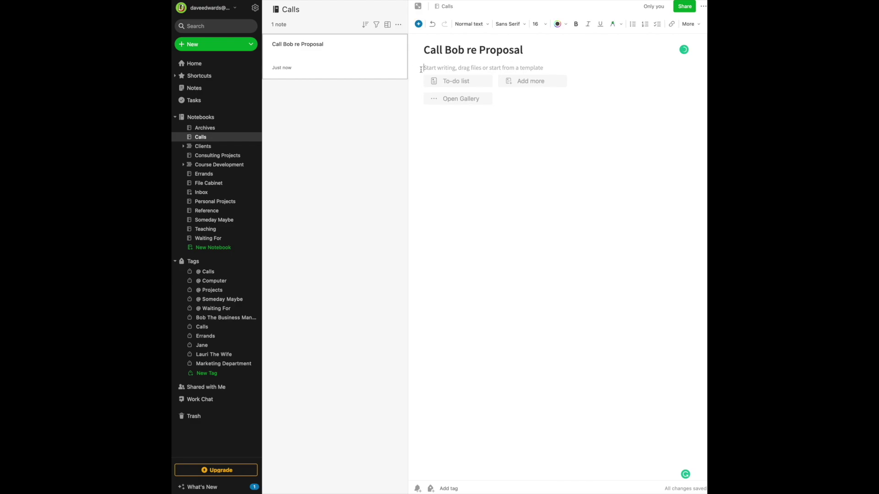
type("414")
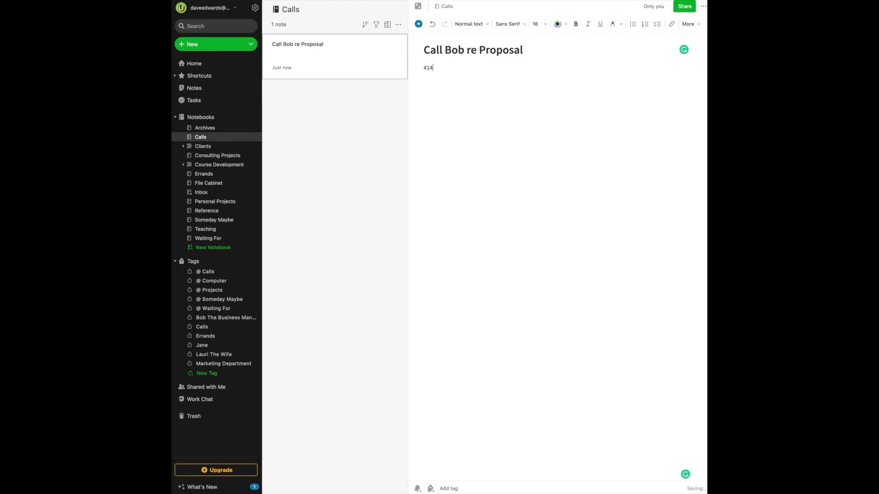
type(".555.1212")
key("Return")
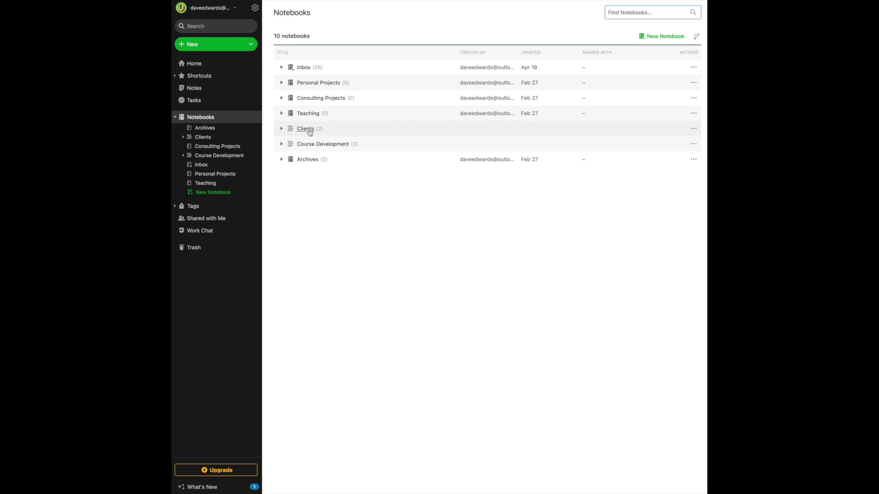
Expand and collapse the Clients and Course Development stacks, then show the existing tags
left_click(281, 129)
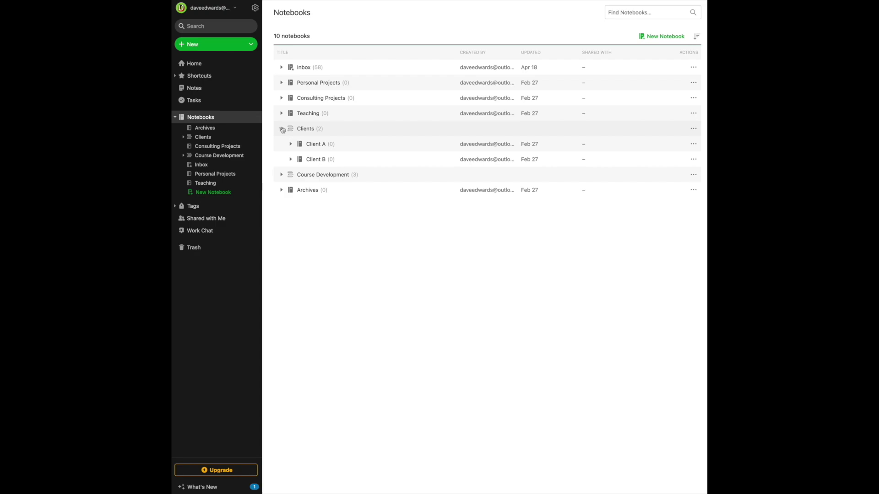
left_click(282, 129)
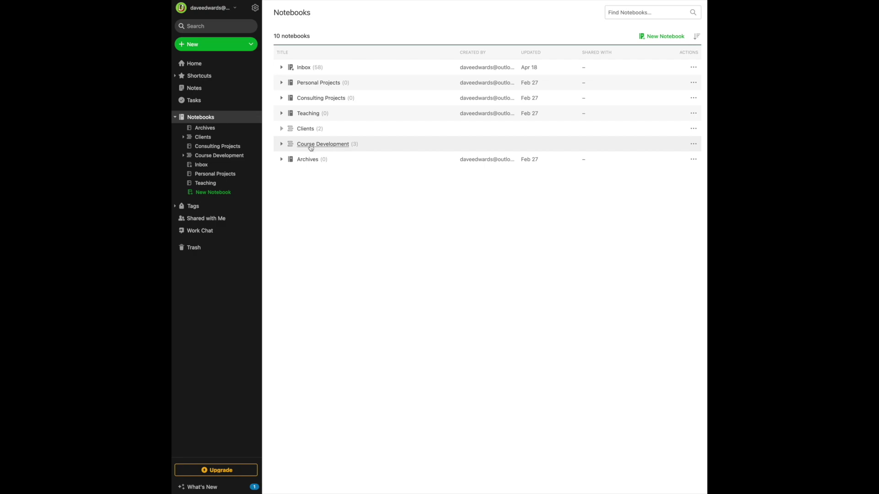
left_click(282, 144)
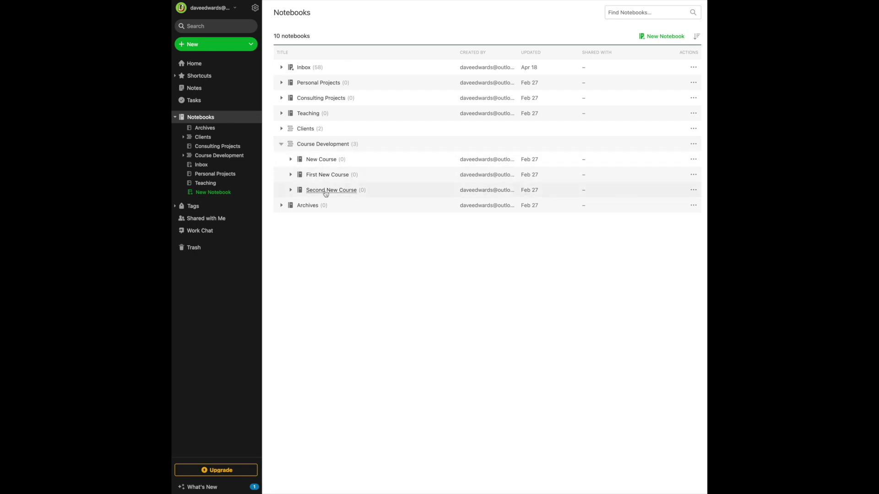
left_click(281, 144)
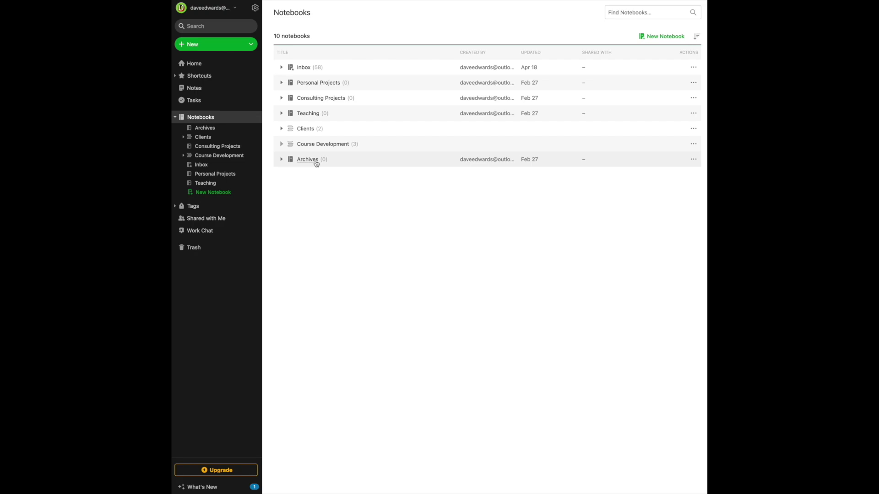
left_click(176, 207)
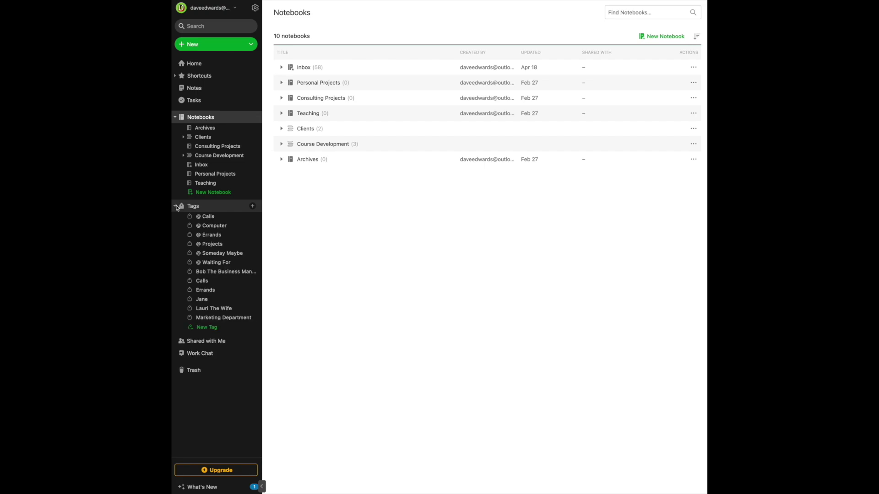
Create a note titled 'Leadership Curriculum' in the Teaching notebook
left_click(310, 115)
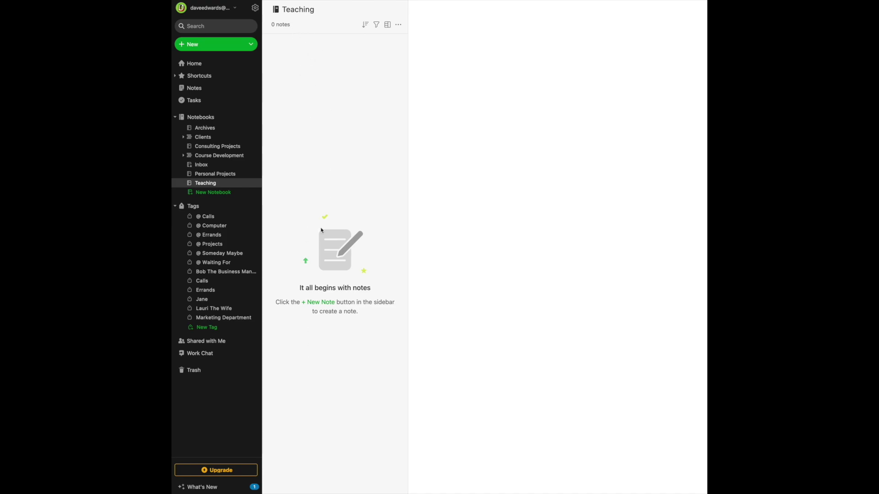
key("super+n")
type("Leadership")
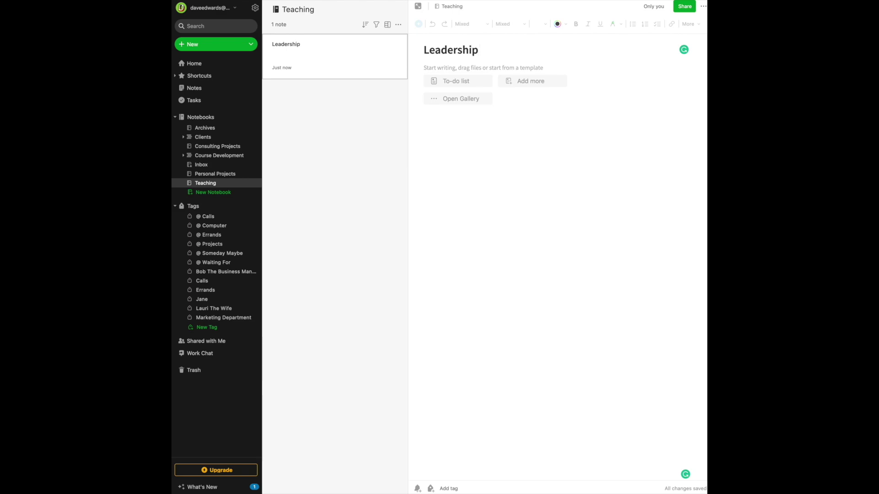
type(" Curriculum")
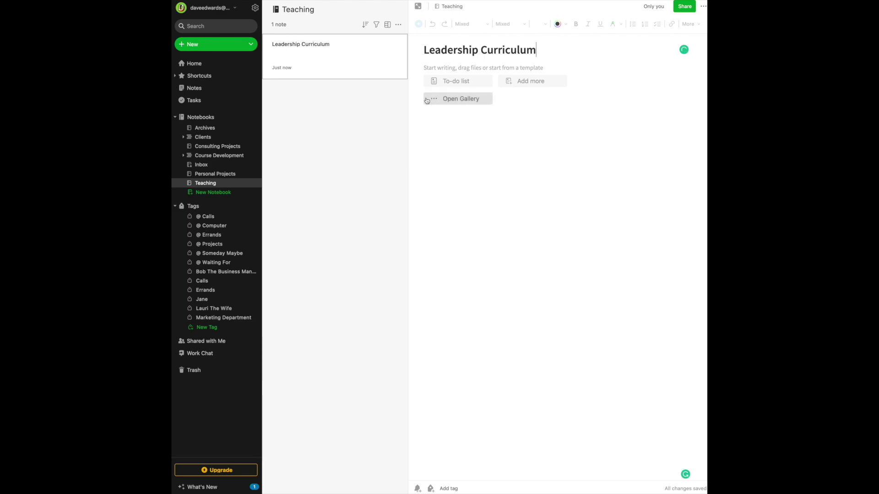
Fill the body with two lines of filler text and a line about calling a contact regarding the proposal
left_click(426, 72)
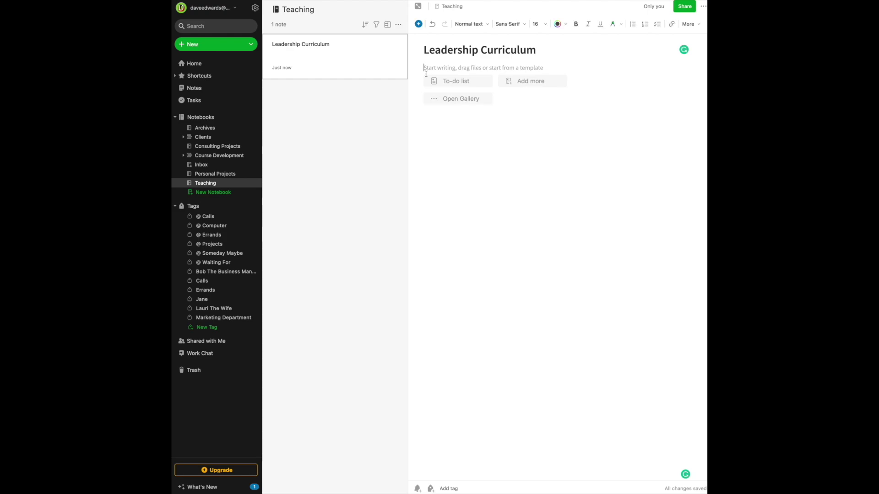
type("aksdalskdalsjkaksd")
key("Return")
type(";kas")
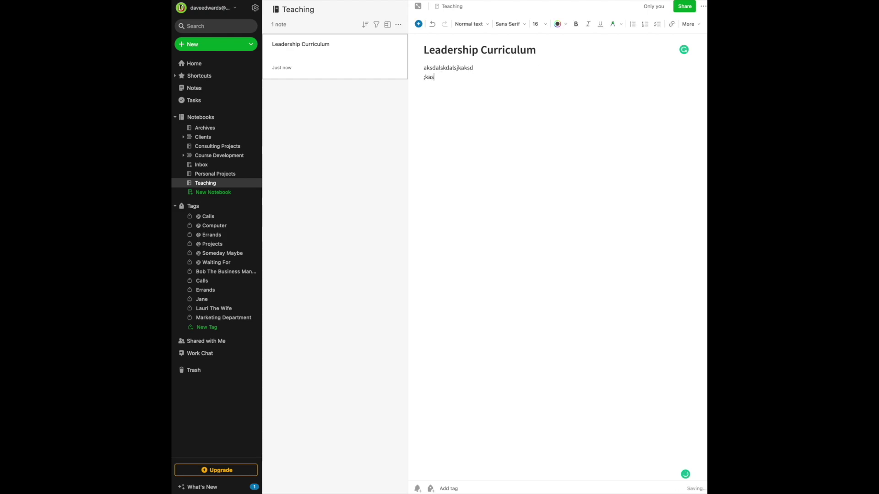
type("df;asfalsdfjasldkafjl;ds")
key("Return")
key("Return")
type("CALL")
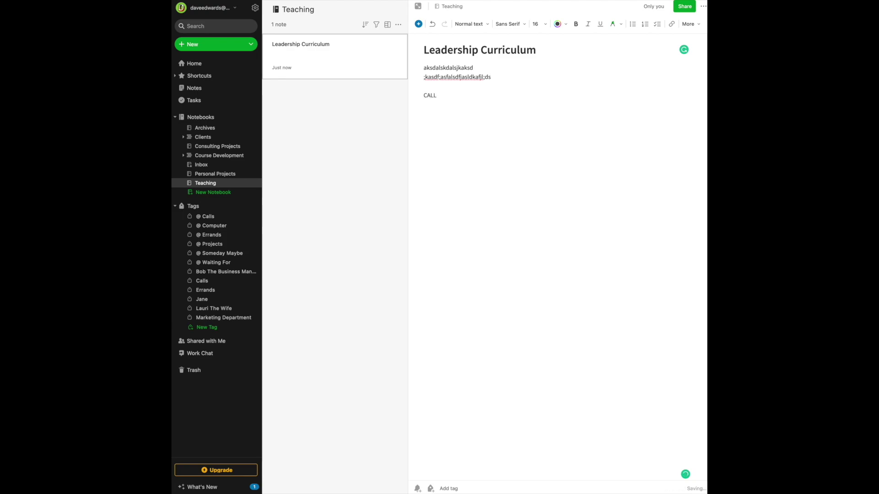
type(" JOHN RE PROPOSAL")
type("555 1212")
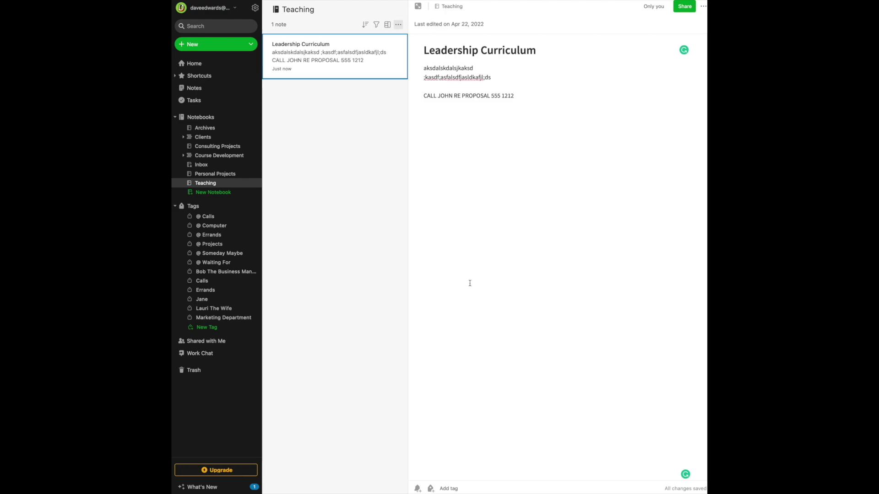
left_click(430, 488)
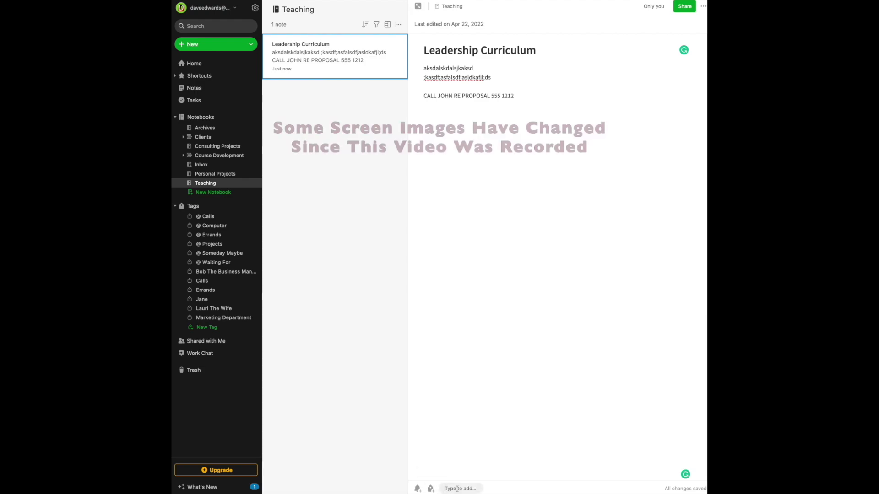
Tag the Leadership Curriculum note with the existing @ Calls tag
type("@ CA")
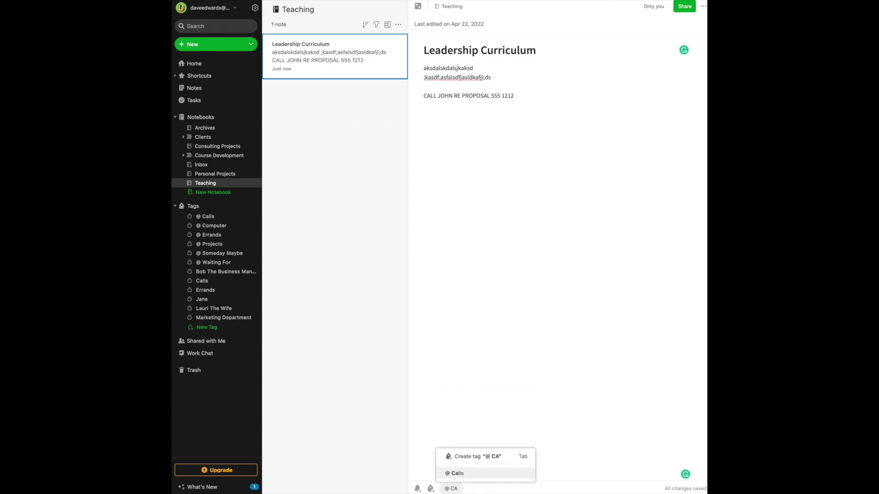
left_click(464, 474)
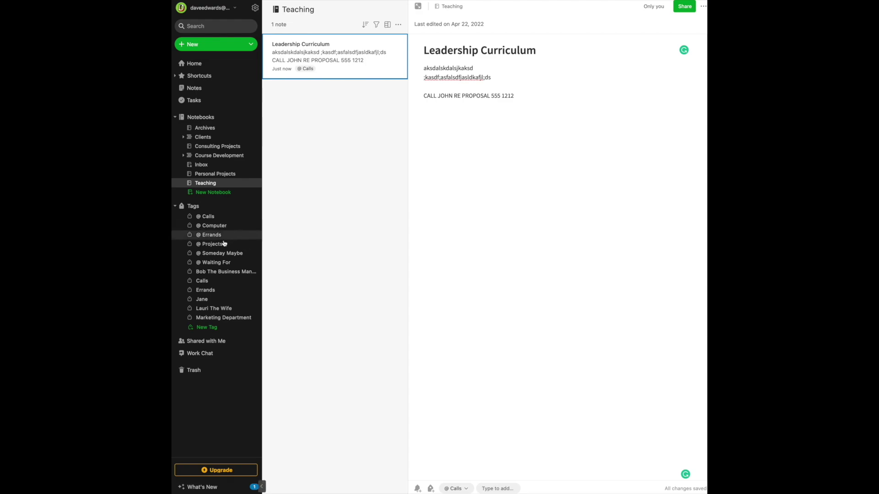
Browse the @ Calls tag, Consulting Projects notebook and @ Computer tag, ending filtered on @ Calls
left_click(208, 217)
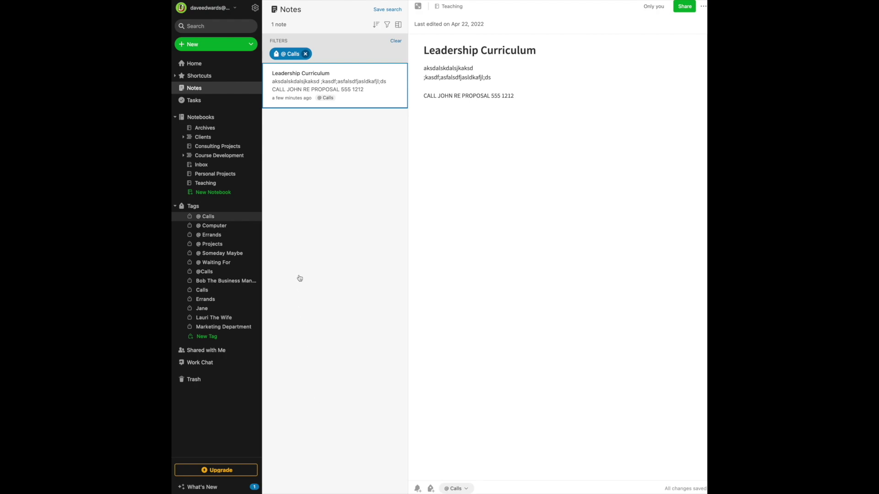
left_click(231, 149)
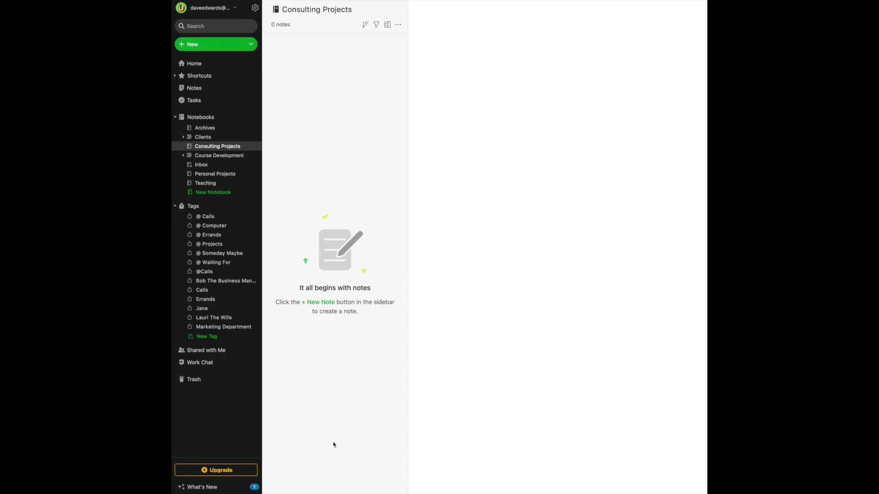
left_click(217, 230)
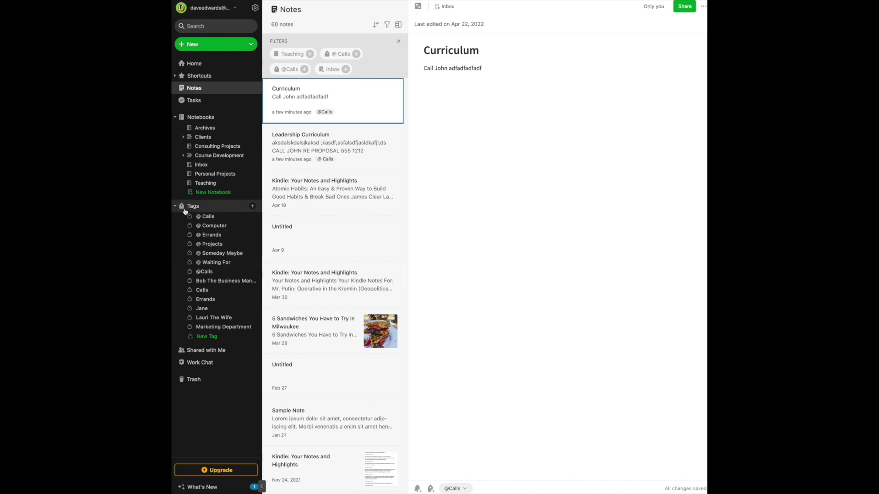
left_click(206, 218)
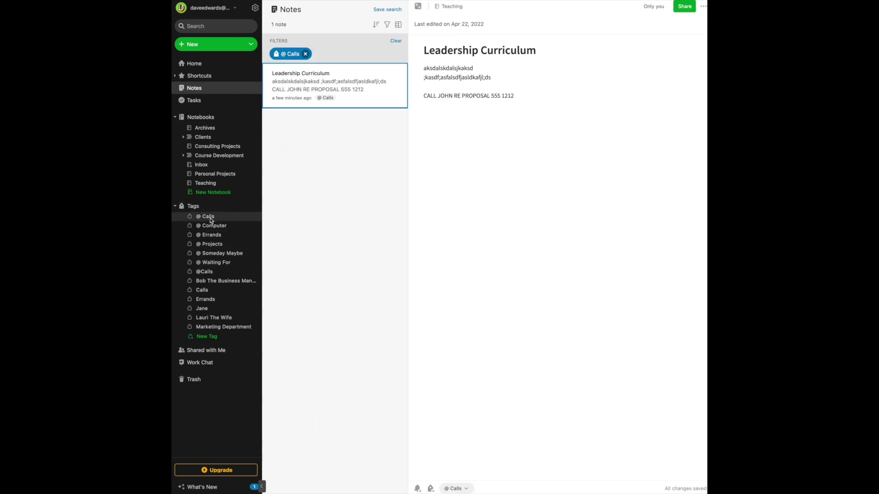